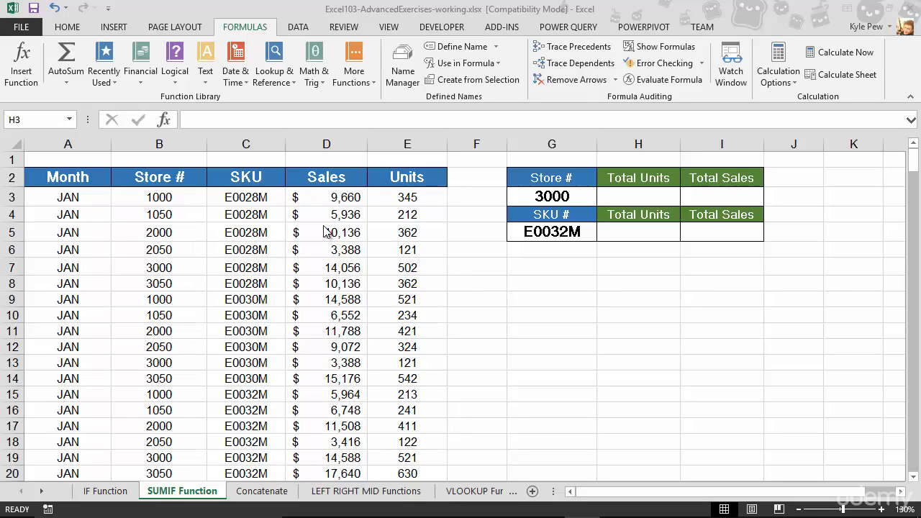
Step: Examine the Sales column of the store data from its first record in D3 down to the last record
{"action": "left_click", "coordinate": [329, 197]}
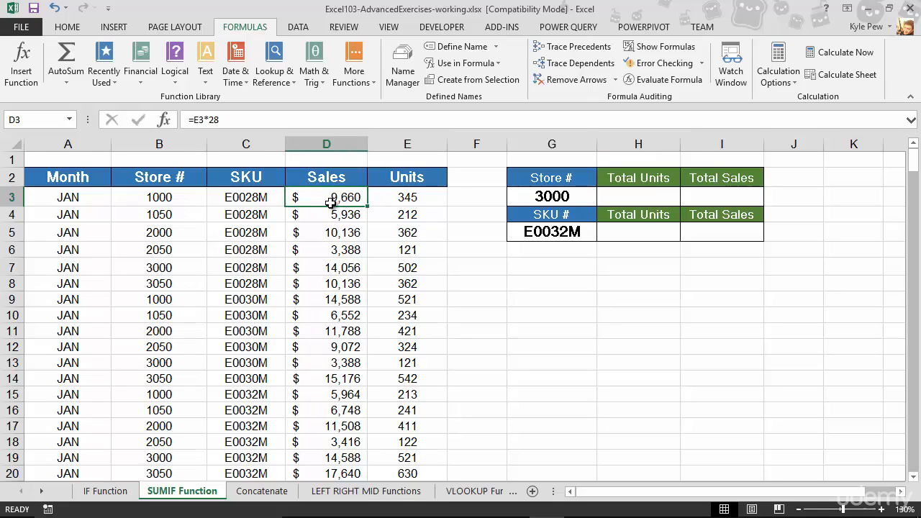
{"action": "scroll", "coordinate": [330, 206], "scroll_direction": "down", "scroll_amount": 5}
{"action": "scroll", "coordinate": [330, 205], "scroll_direction": "down", "scroll_amount": 20}
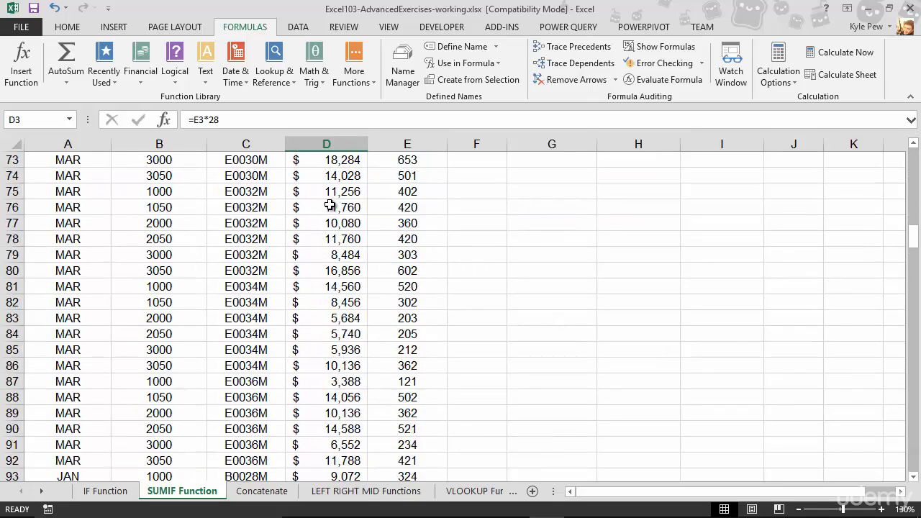
{"action": "scroll", "coordinate": [330, 206], "scroll_direction": "down", "scroll_amount": 20}
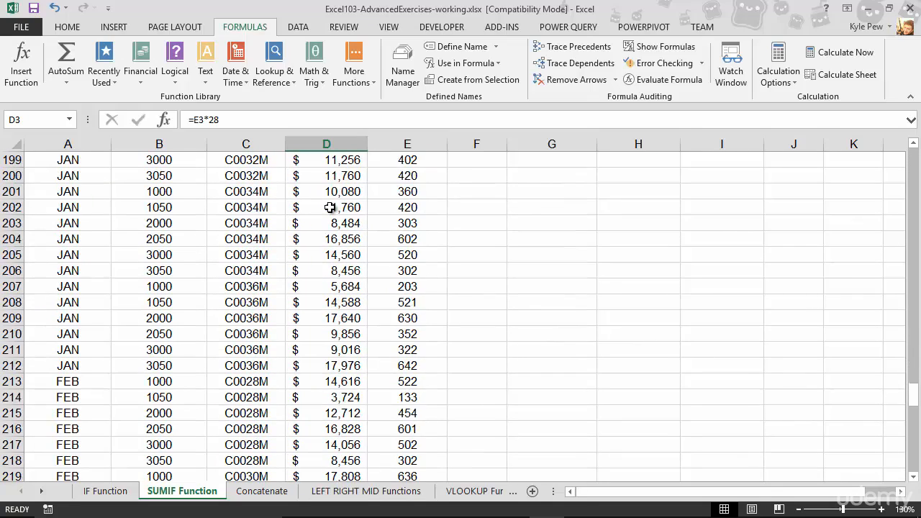
{"action": "scroll", "coordinate": [330, 208], "scroll_direction": "down", "scroll_amount": 11}
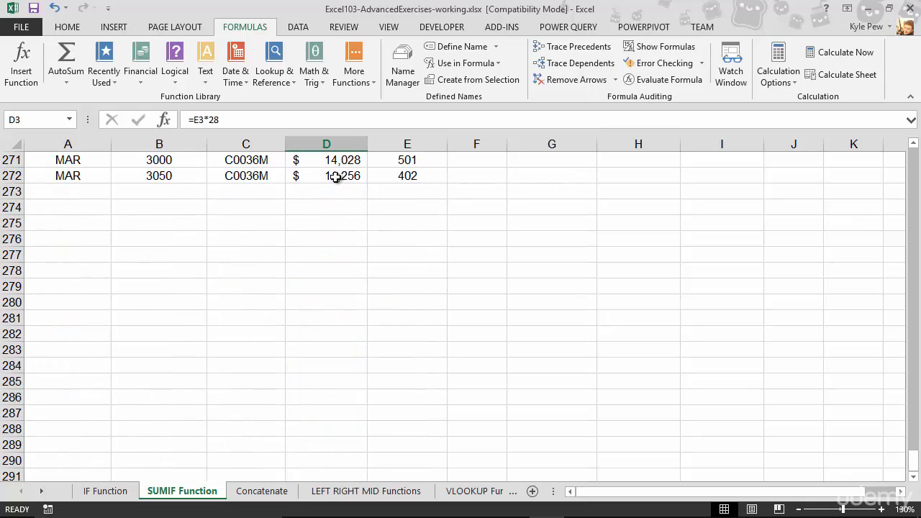
{"action": "left_click", "coordinate": [332, 180]}
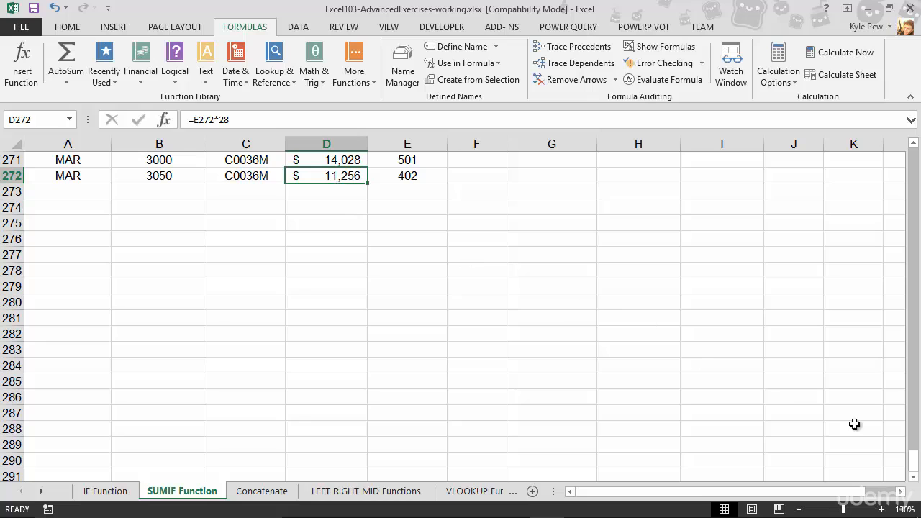
{"action": "left_click_drag", "start_coordinate": [913, 468], "coordinate": [913, 164]}
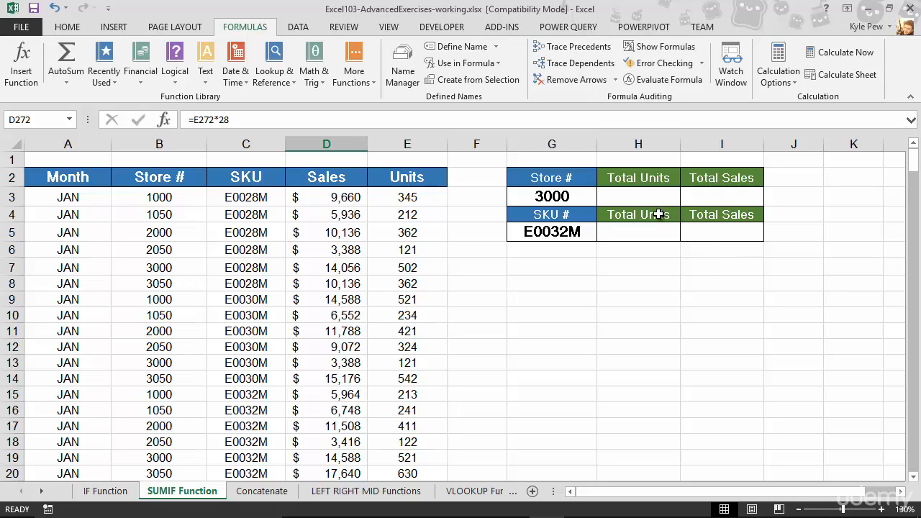
Step: Insert the SUMIF function in cell H3, under Total Units for the store number
{"action": "left_click", "coordinate": [625, 191]}
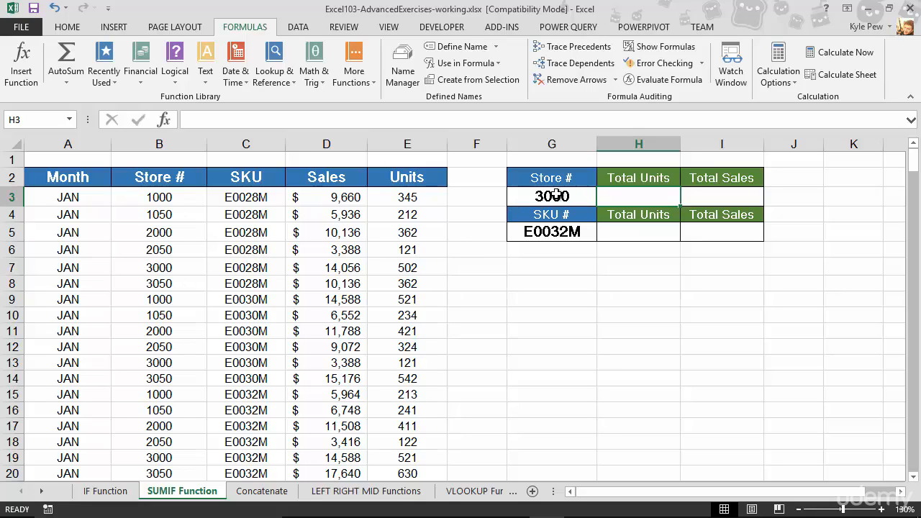
{"action": "left_click", "coordinate": [724, 197]}
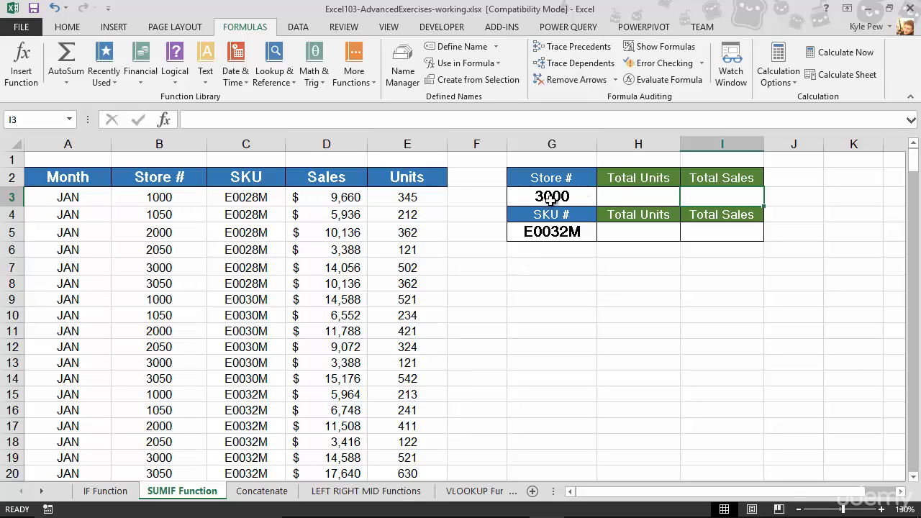
{"action": "left_click", "coordinate": [623, 194]}
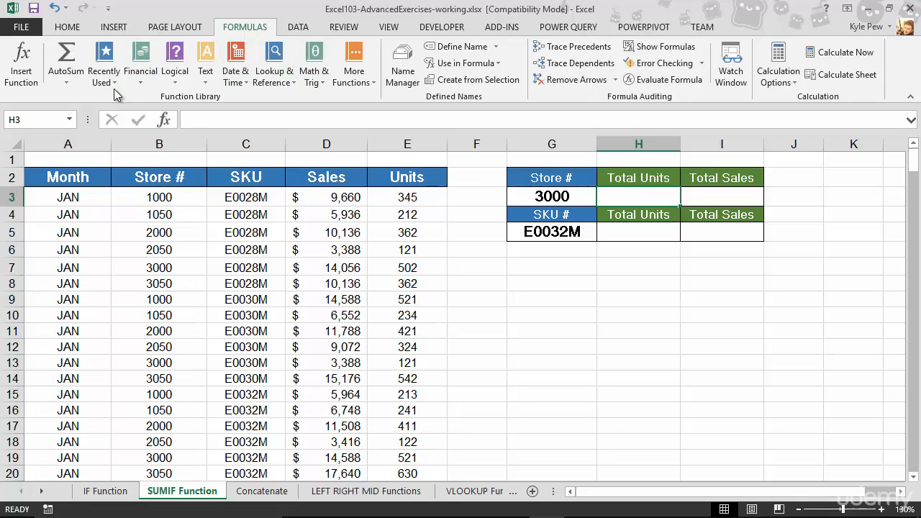
{"action": "left_click", "coordinate": [183, 86]}
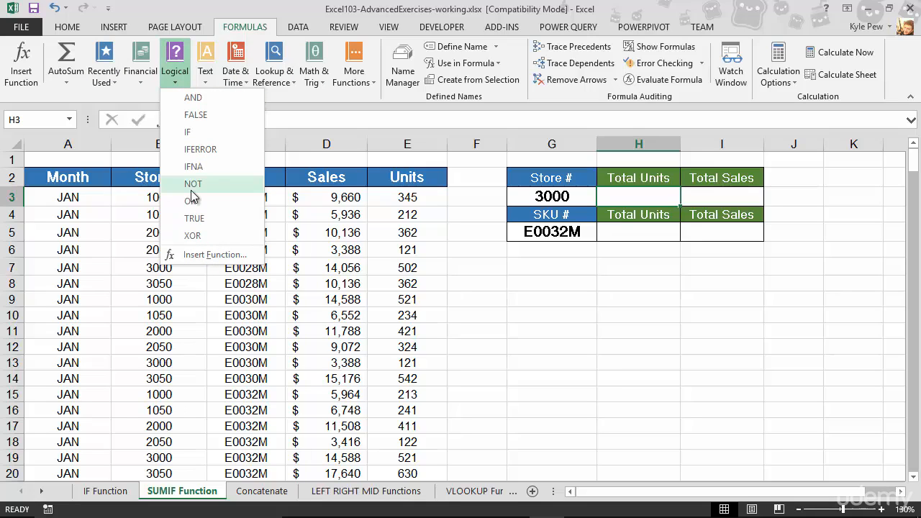
{"action": "left_click", "coordinate": [313, 80]}
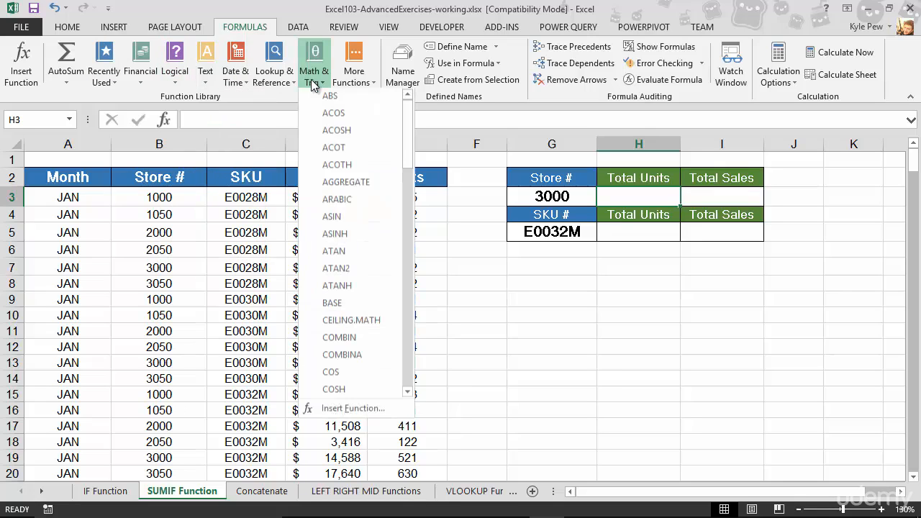
{"action": "scroll", "coordinate": [352, 254], "scroll_direction": "down", "scroll_amount": 4}
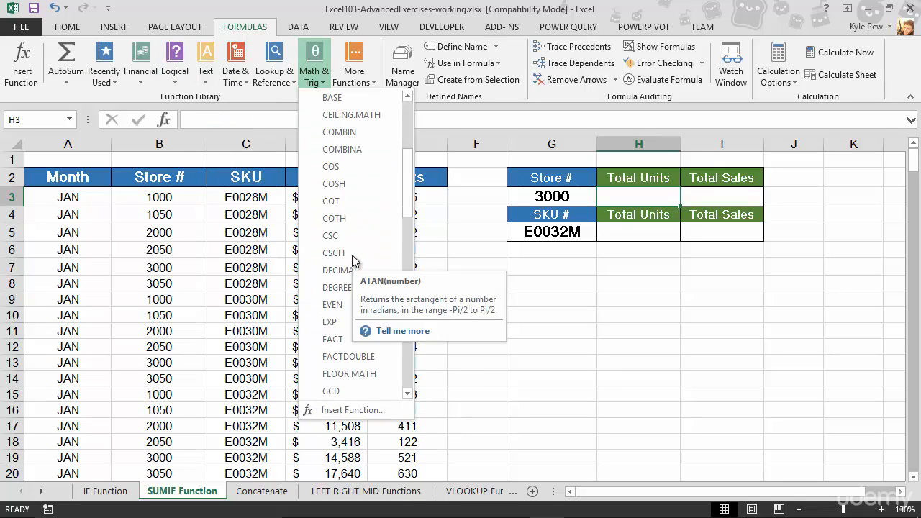
{"action": "scroll", "coordinate": [352, 255], "scroll_direction": "down", "scroll_amount": 12}
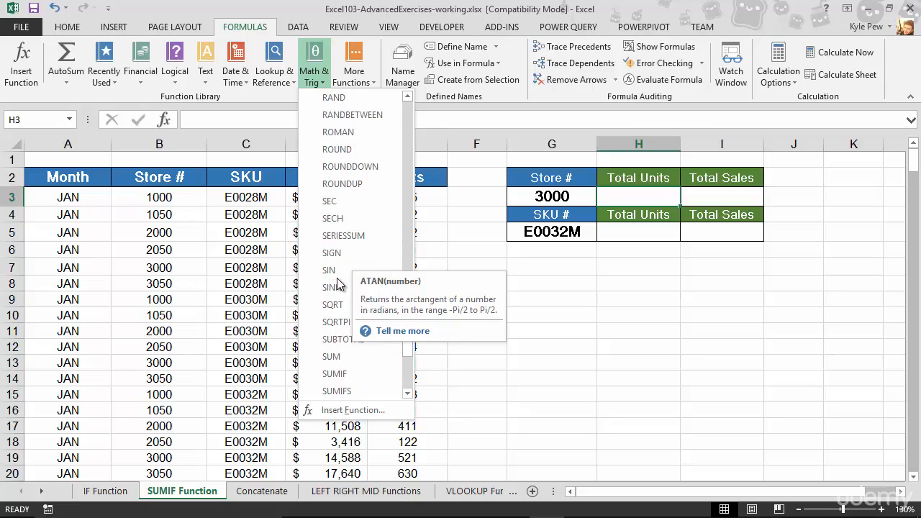
{"action": "scroll", "coordinate": [338, 284], "scroll_direction": "down", "scroll_amount": 2}
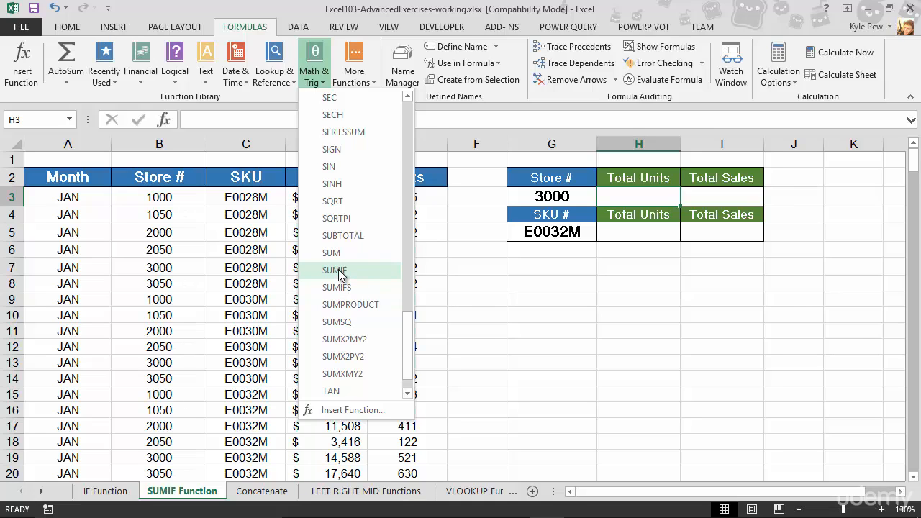
{"action": "left_click", "coordinate": [335, 270]}
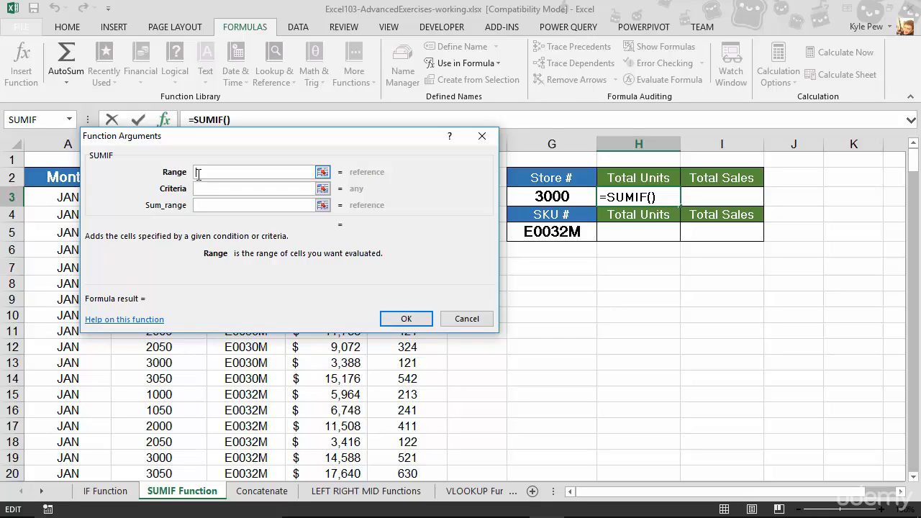
Step: Set the SUMIF range to the store numbers in B3:B272 and the criteria to 3000
{"action": "left_click_drag", "start_coordinate": [201, 139], "coordinate": [347, 136]}
{"action": "left_click", "coordinate": [172, 198]}
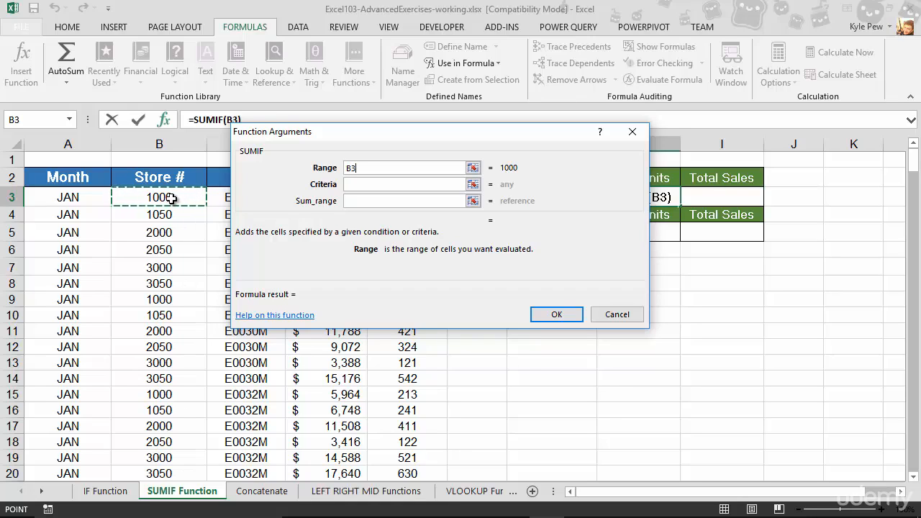
{"action": "key", "text": "ctrl+shift+Down"}
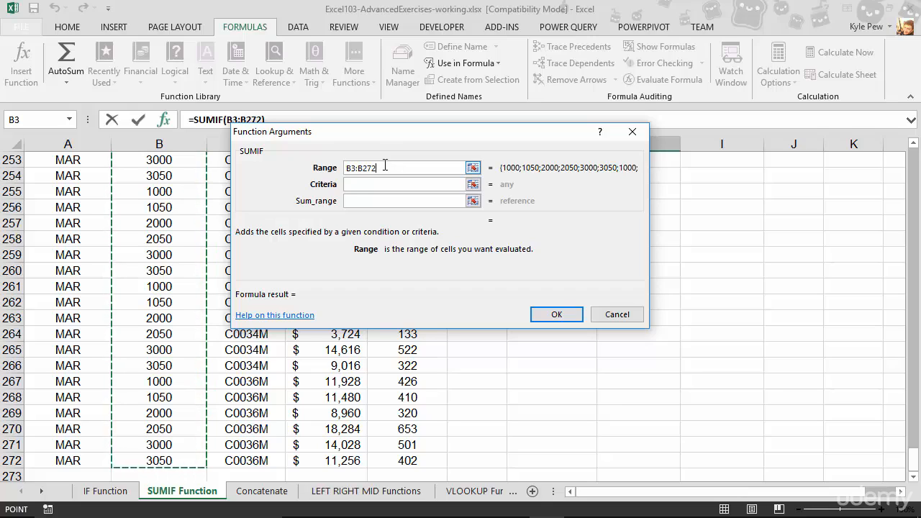
{"action": "left_click", "coordinate": [374, 184]}
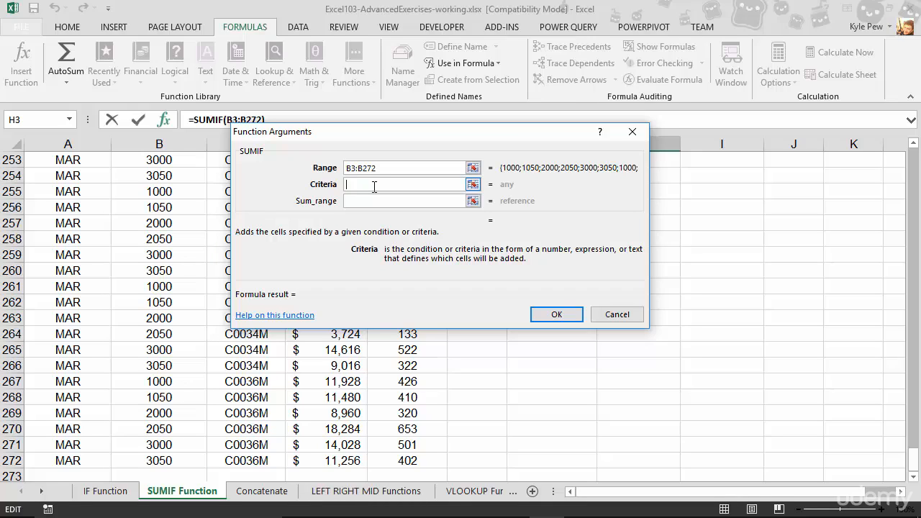
{"action": "type", "text": "3000"}
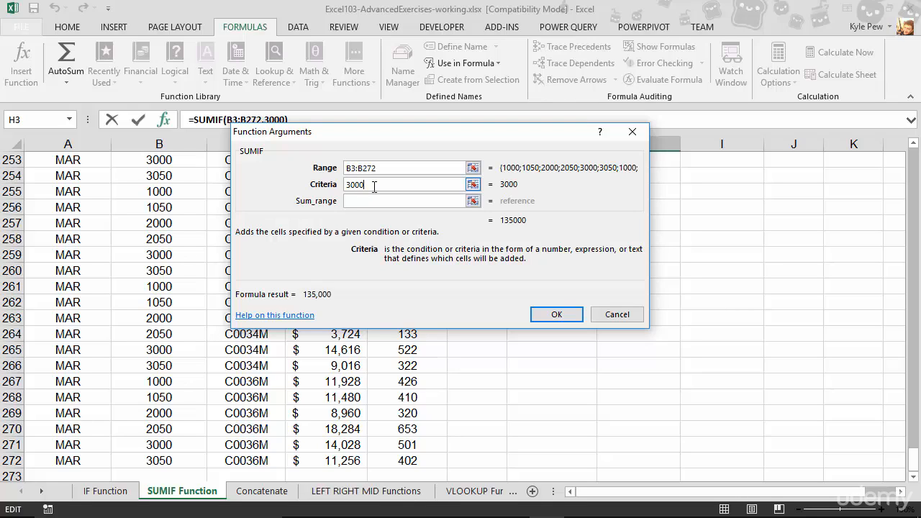
Step: Set the sum range to the Units values in E3:E272 and complete the SUMIF formula in H3
{"action": "left_click", "coordinate": [362, 200]}
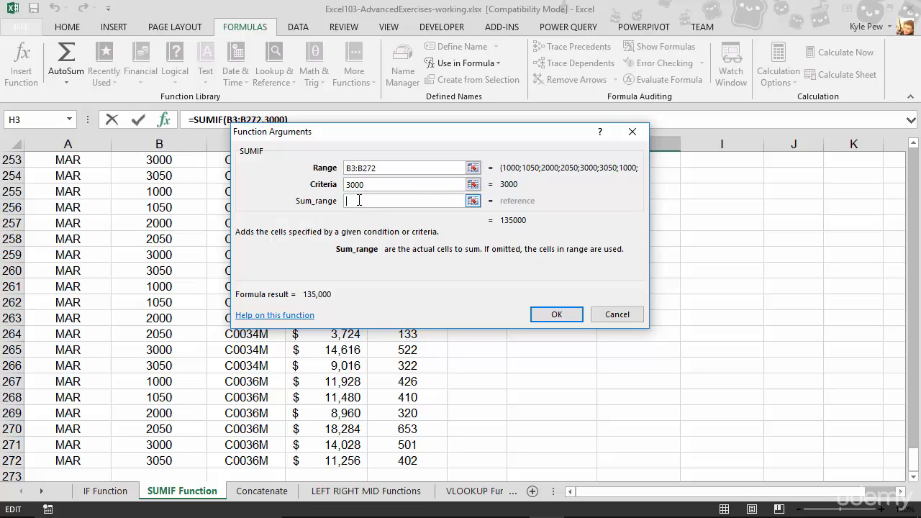
{"action": "left_click_drag", "start_coordinate": [913, 460], "coordinate": [915, 159]}
{"action": "left_click_drag", "start_coordinate": [499, 137], "coordinate": [453, 212]}
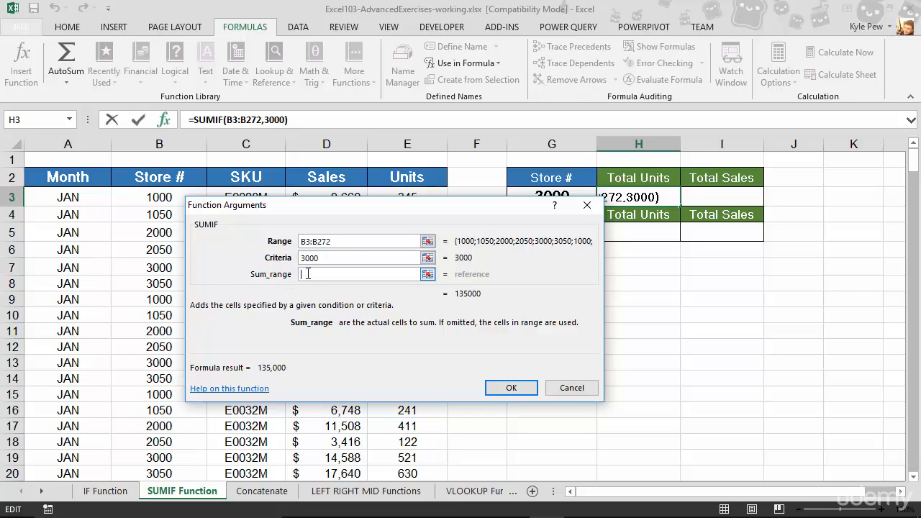
{"action": "left_click_drag", "start_coordinate": [285, 205], "coordinate": [590, 271]}
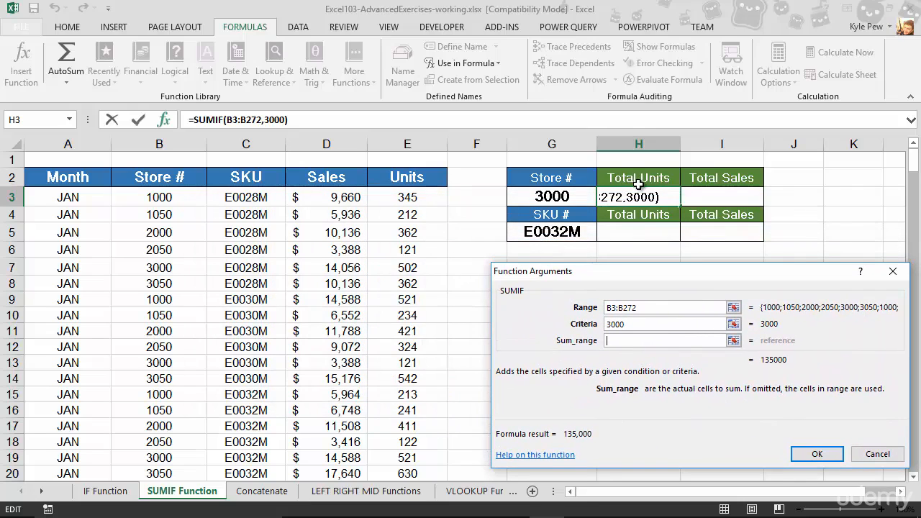
{"action": "left_click", "coordinate": [399, 199]}
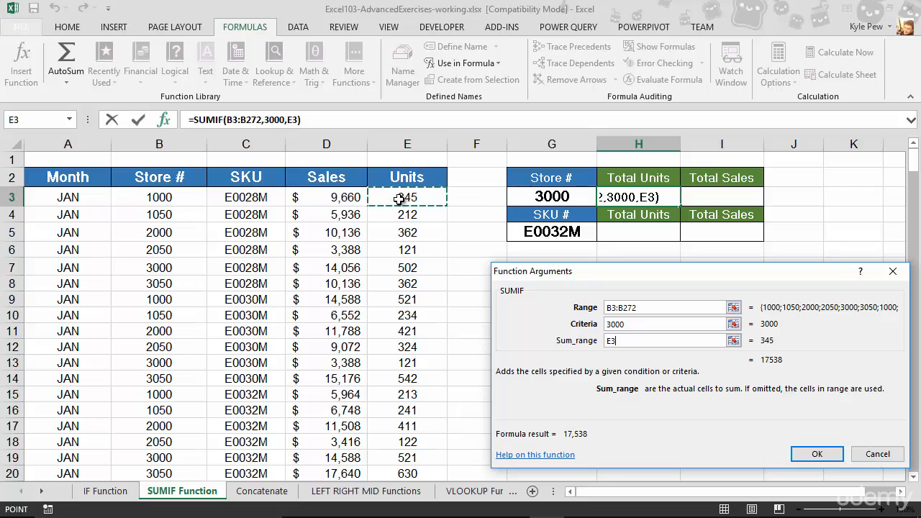
{"action": "key", "text": "ctrl+shift+Down"}
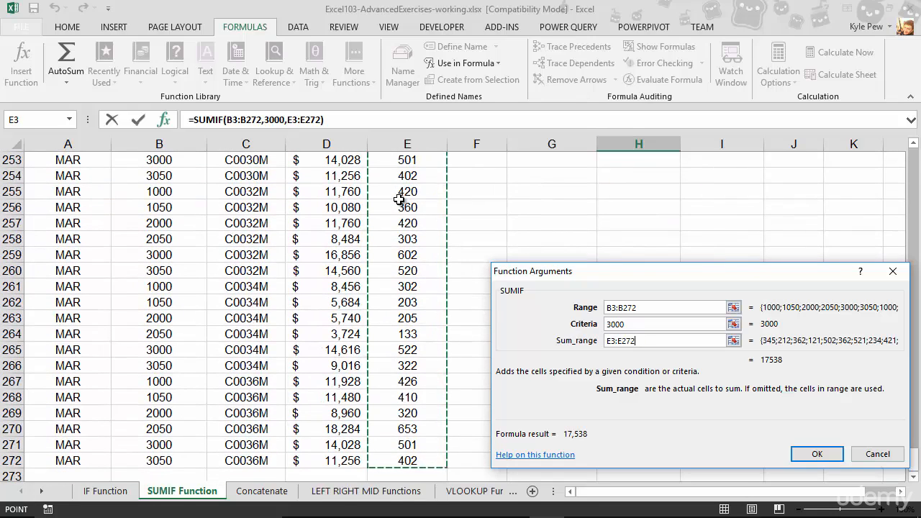
{"action": "left_click_drag", "start_coordinate": [622, 272], "coordinate": [331, 183]}
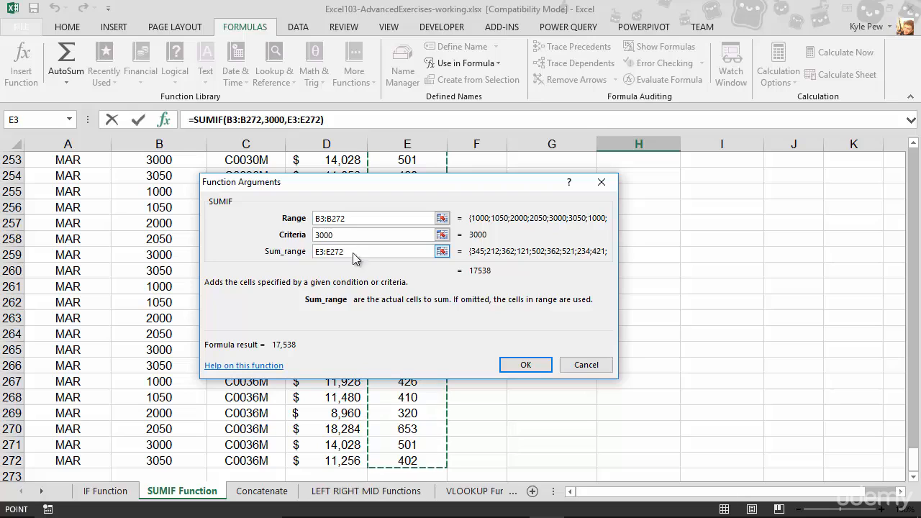
{"action": "left_click", "coordinate": [514, 364]}
{"action": "scroll", "coordinate": [631, 323], "scroll_direction": "up", "scroll_amount": 1}
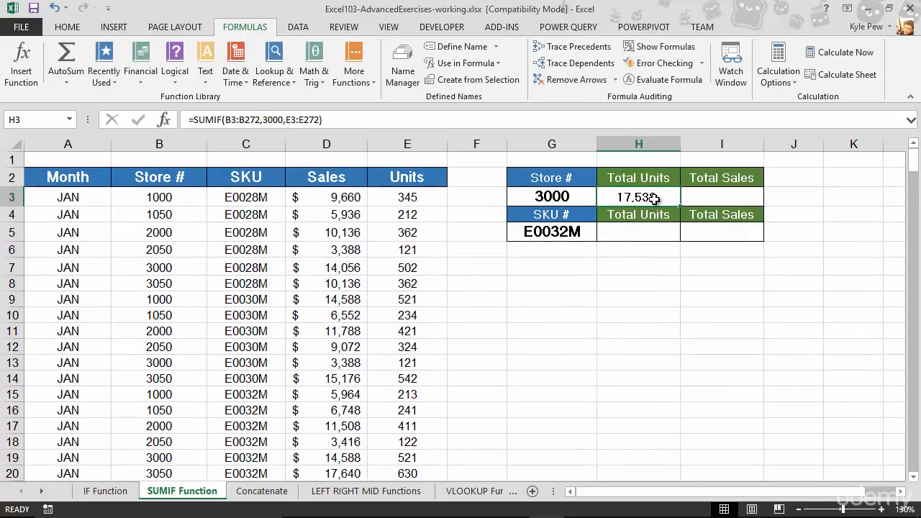